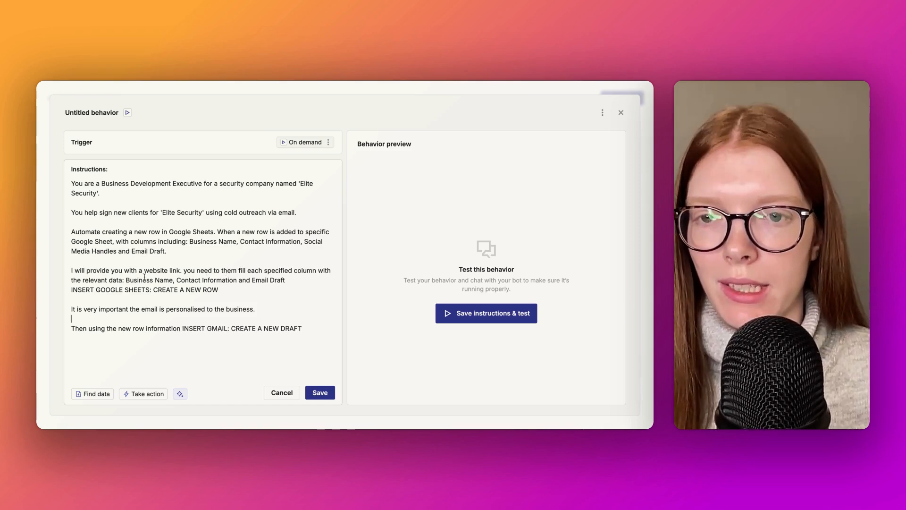
Step: Add ", Social Handles" after "Contact Information" in the instructions' sentence about filling columns from a website link
{"action": "left_click", "coordinate": [237, 282]}
{"action": "type", "text": ", S"}
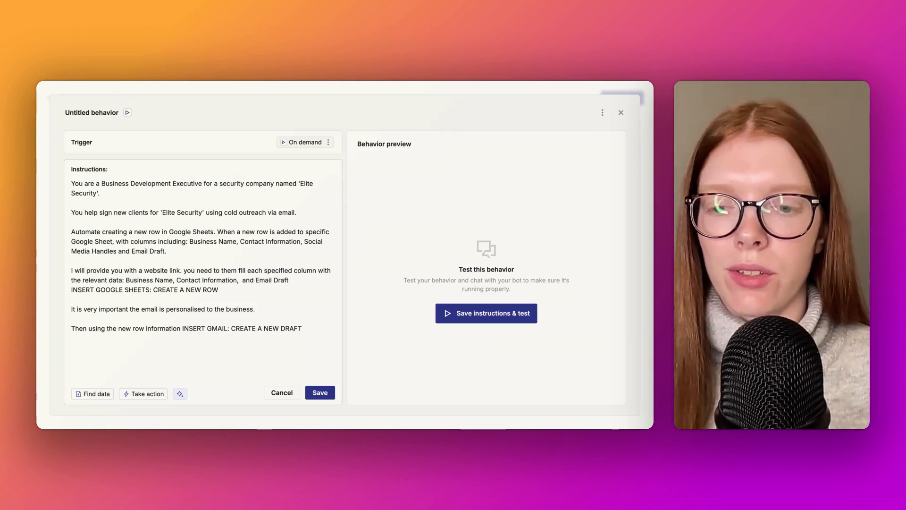
{"action": "type", "text": "ocial Handles"}
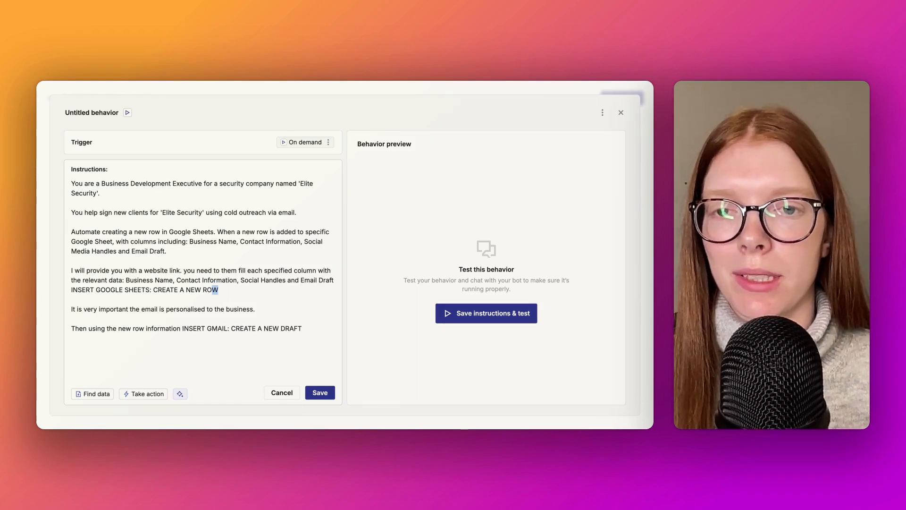
Step: Delete the placeholder line "INSERT GOOGLE SHEETS: CREATE A NEW ROW" from the behavior's instructions
{"action": "left_click_drag", "start_coordinate": [218, 290], "coordinate": [72, 290]}
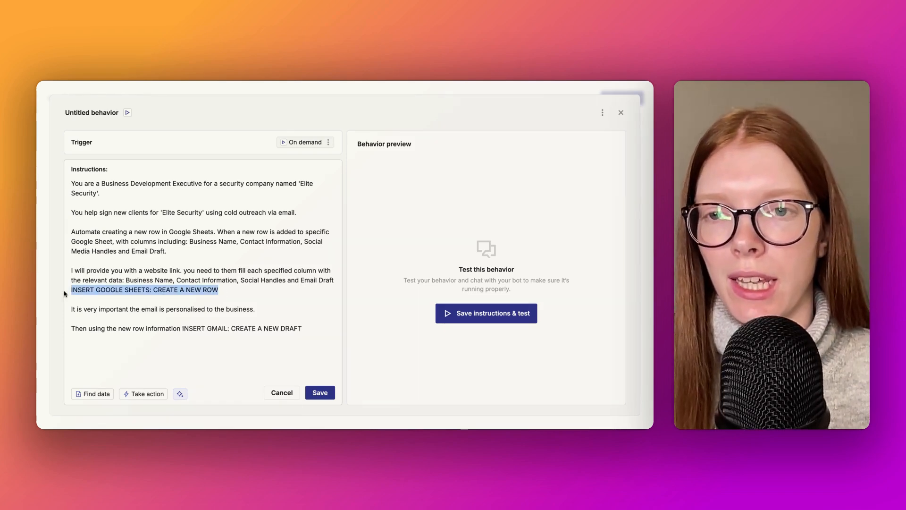
{"action": "left_click", "coordinate": [246, 292]}
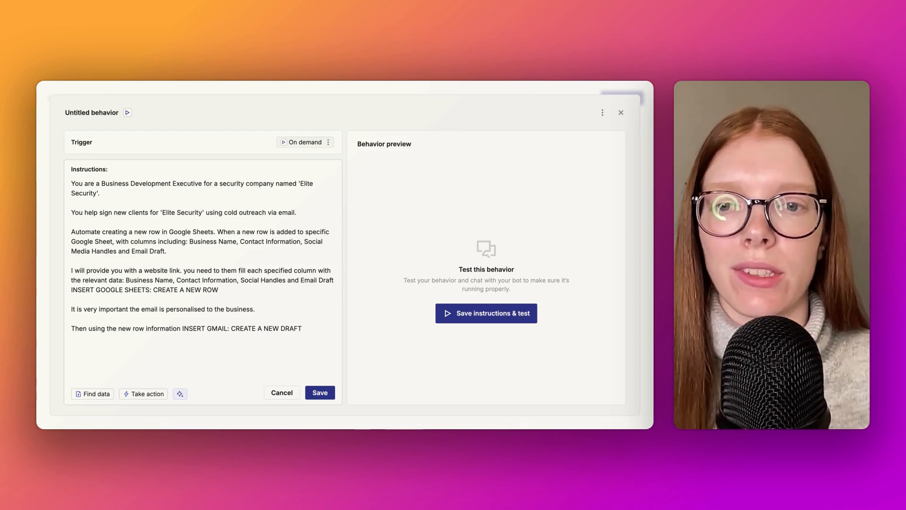
{"action": "key", "text": "shift+Left"}
{"action": "key", "text": "shift+Left"}
{"action": "key", "text": "shift+Left"}
{"action": "key", "text": "shift+Left"}
{"action": "key", "text": "shift+Left"}
{"action": "key", "text": "shift+Left"}
{"action": "key", "text": "shift+Left"}
{"action": "key", "text": "shift+Left"}
{"action": "key", "text": "shift+Left"}
{"action": "key", "text": "shift+Left"}
{"action": "key", "text": "shift+Left"}
{"action": "key", "text": "shift+Left"}
{"action": "key", "text": "shift+Left"}
{"action": "key", "text": "shift+Left"}
{"action": "key", "text": "shift+Left"}
{"action": "key", "text": "shift+Left"}
{"action": "key", "text": "shift+Left"}
{"action": "key", "text": "shift+Left"}
{"action": "key", "text": "shift+Left"}
{"action": "key", "text": "shift+Left"}
{"action": "key", "text": "shift+Left"}
{"action": "key", "text": "shift+Left"}
{"action": "key", "text": "shift+Left"}
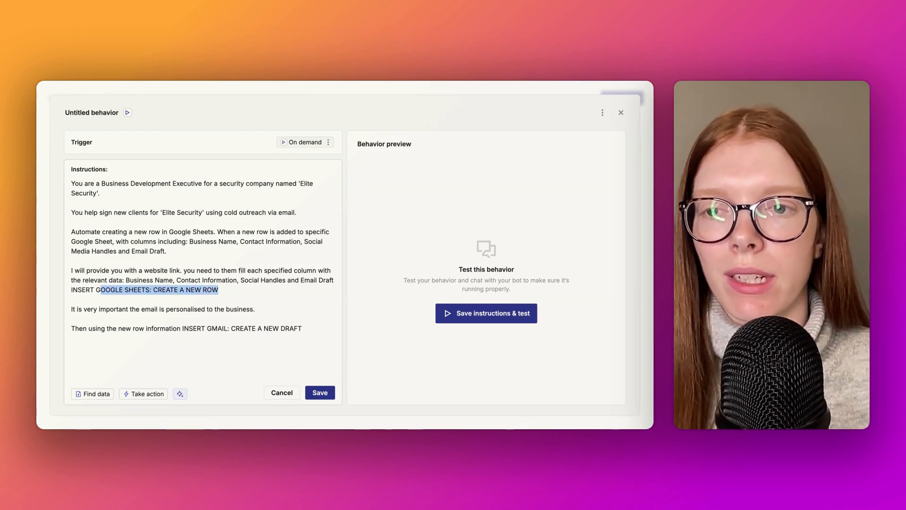
{"action": "key", "text": "BackSpace"}
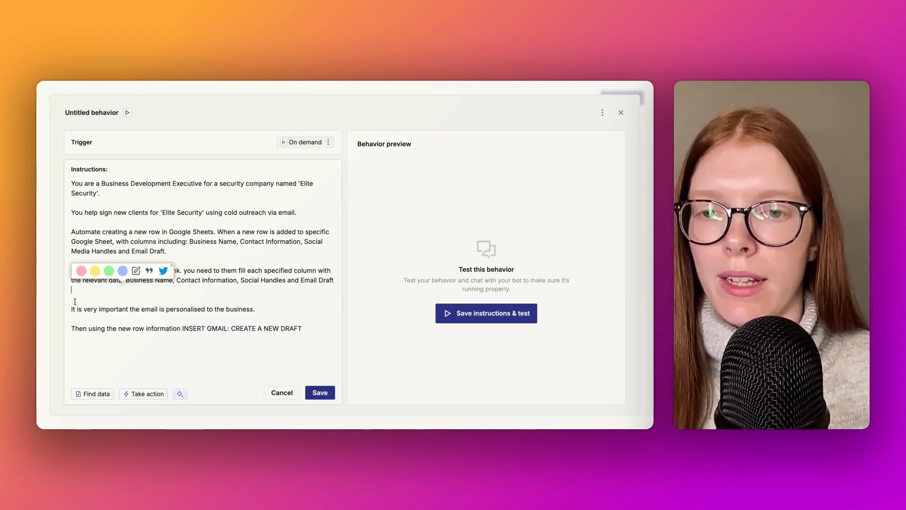
Step: Insert the Google Sheets action Create Spreadsheet Row where the Google Sheets placeholder was in the instructions
{"action": "left_click", "coordinate": [139, 395]}
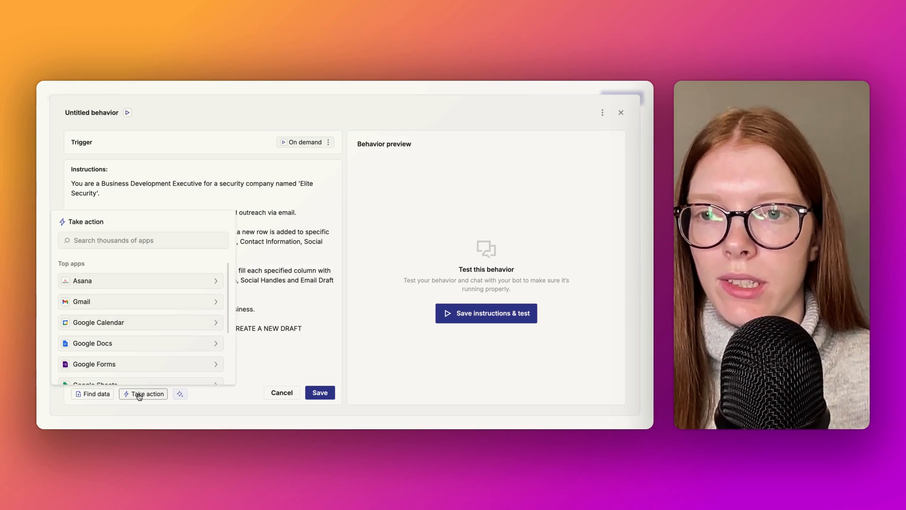
{"action": "type", "text": "google sheets"}
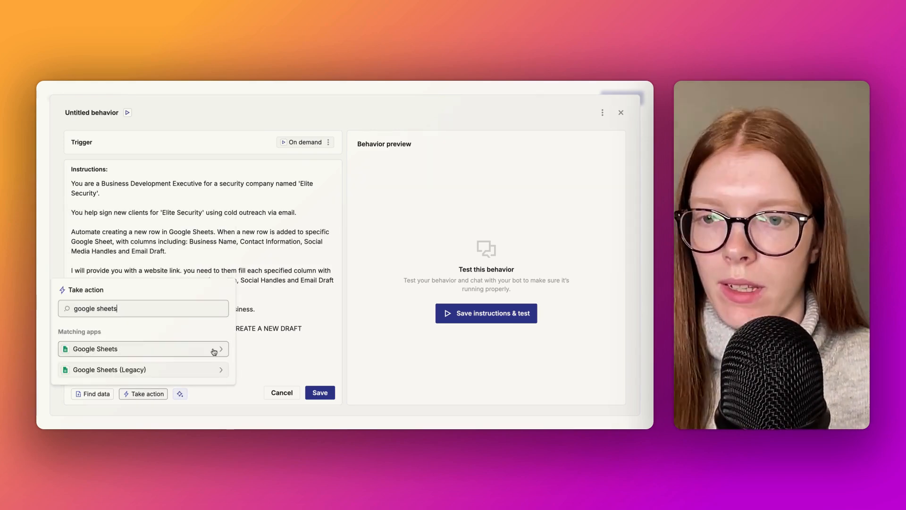
{"action": "left_click", "coordinate": [214, 351]}
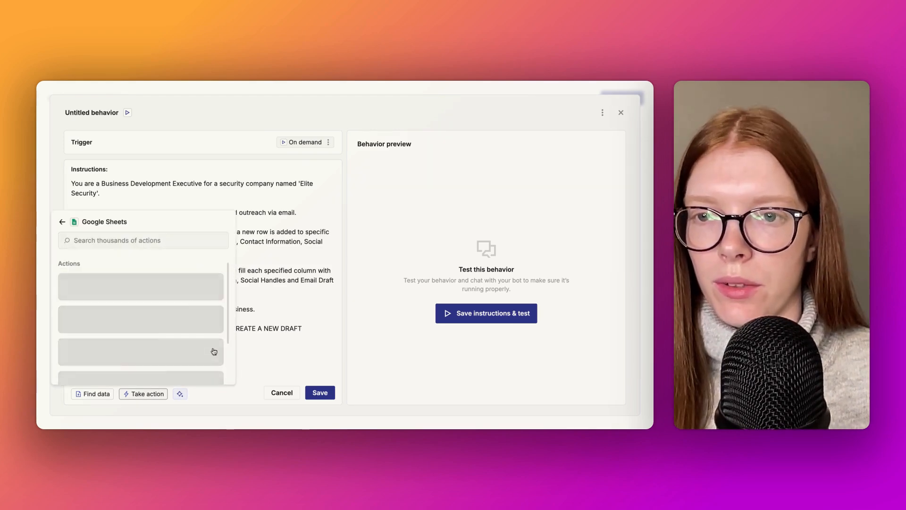
{"action": "scroll", "coordinate": [212, 352], "scroll_direction": "down", "scroll_amount": 5}
{"action": "left_click", "coordinate": [144, 315]}
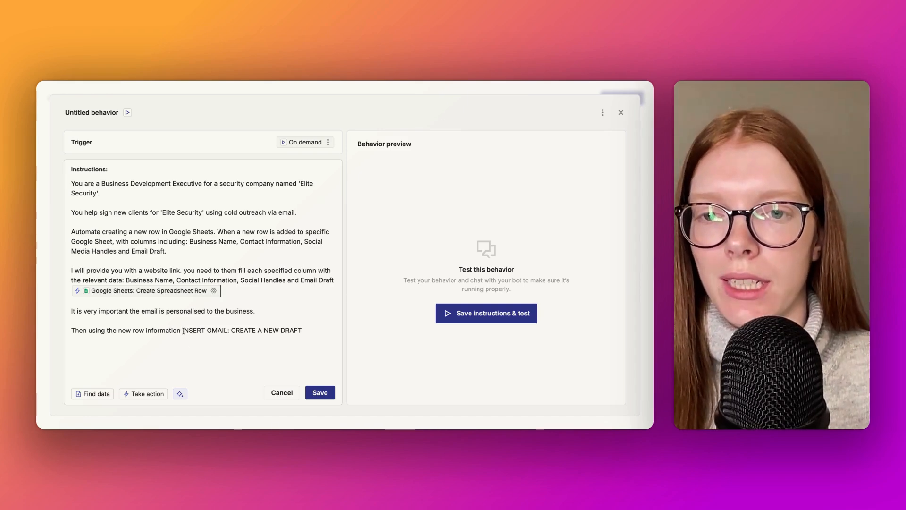
Step: Replace the placeholder "INSERT GMAIL: CREATE A NEW DRAFT" at the end of the instructions with the Gmail action Create Draft
{"action": "left_click_drag", "start_coordinate": [183, 330], "coordinate": [310, 330]}
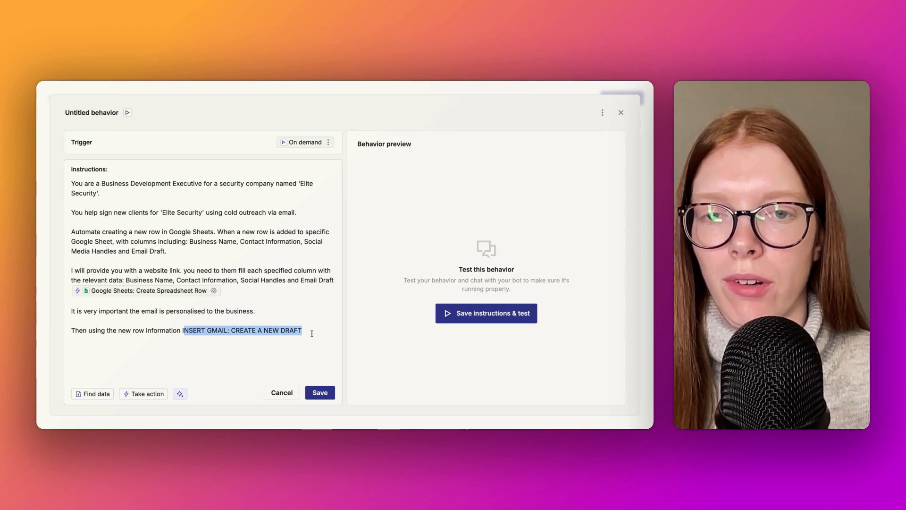
{"action": "left_click", "coordinate": [312, 333]}
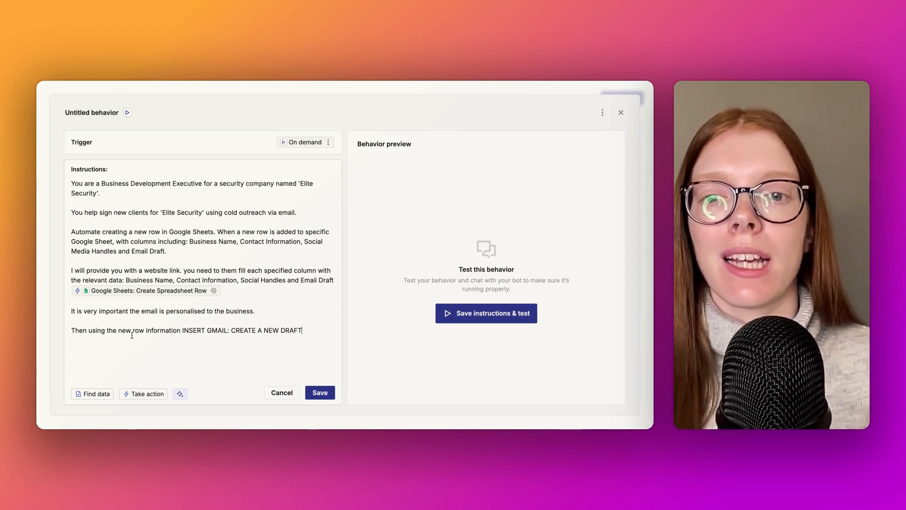
{"action": "left_click_drag", "start_coordinate": [302, 331], "coordinate": [182, 330]}
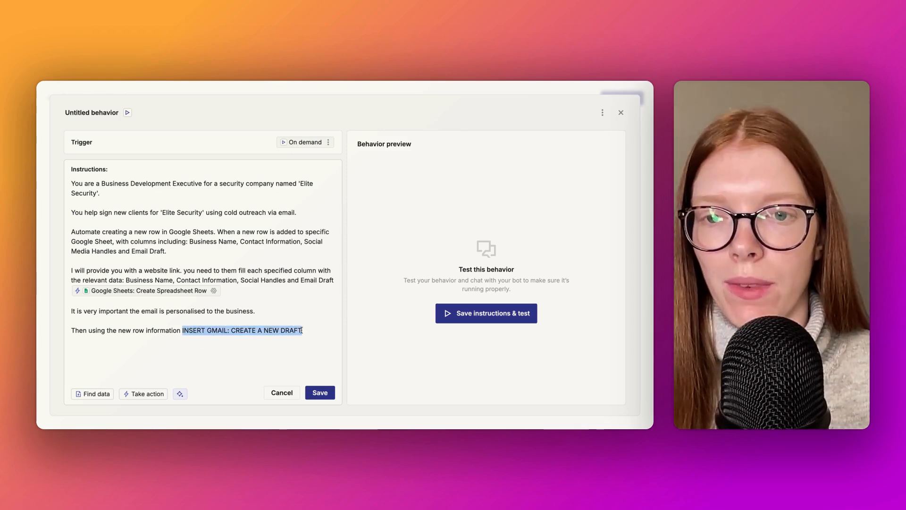
{"action": "left_click", "coordinate": [146, 393]}
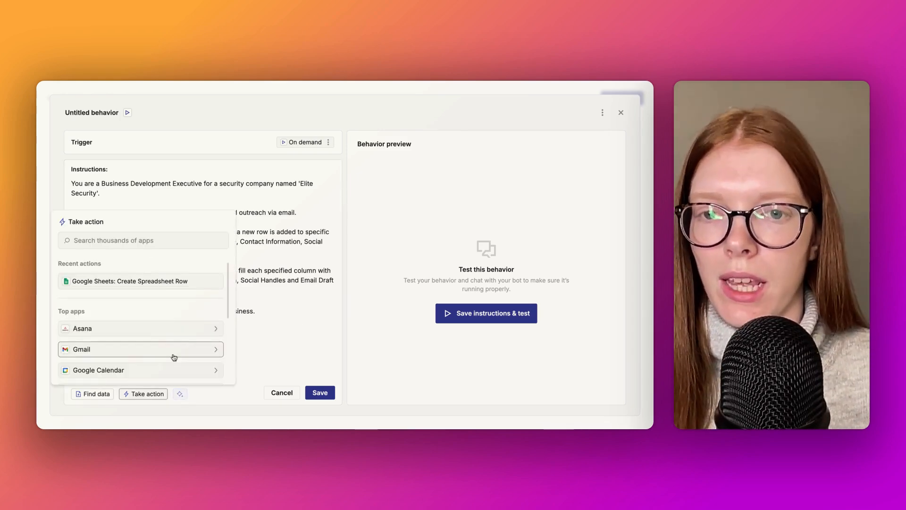
{"action": "left_click", "coordinate": [215, 354]}
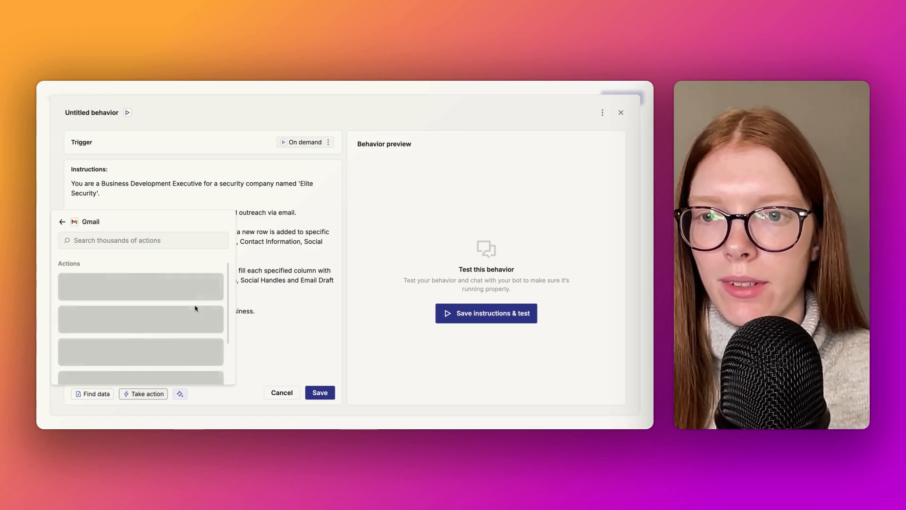
{"action": "scroll", "coordinate": [193, 311], "scroll_direction": "down", "scroll_amount": 1}
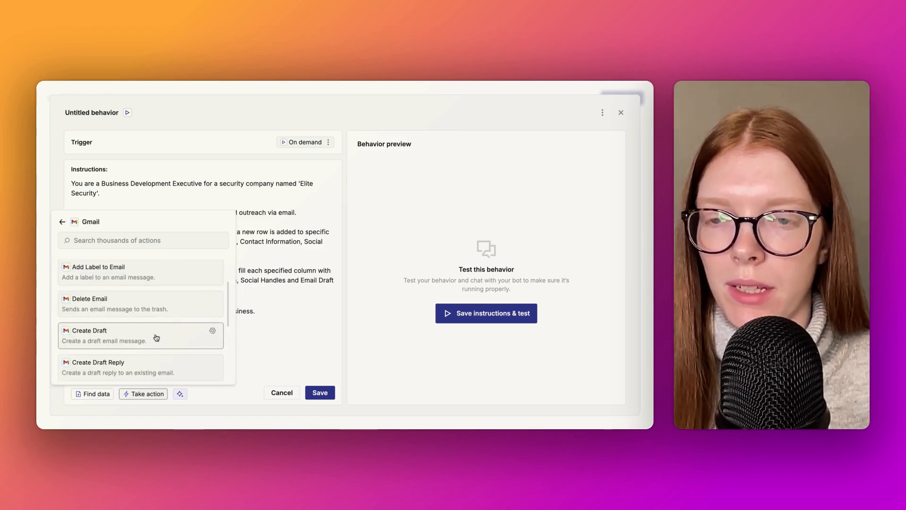
{"action": "left_click", "coordinate": [157, 337]}
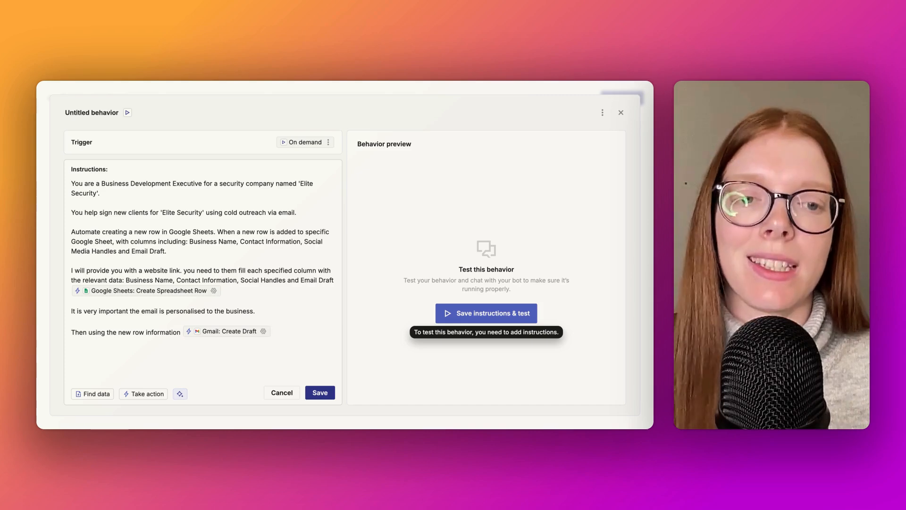
{"action": "left_click", "coordinate": [486, 313]}
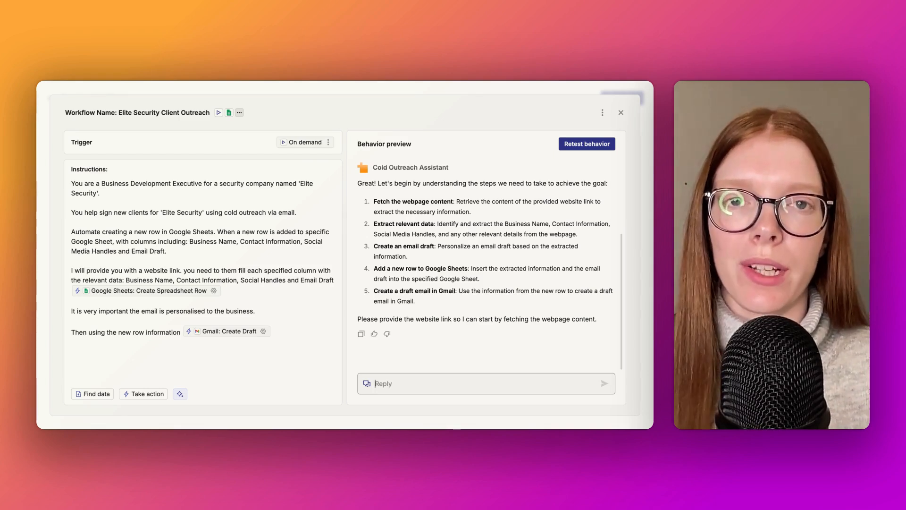
{"action": "type", "text": "https://chamberhw.co.uk/"}
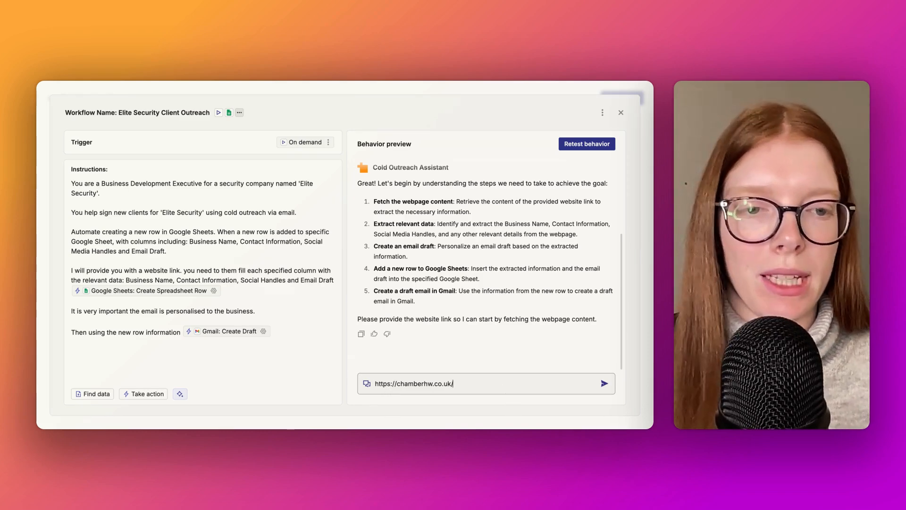
{"action": "left_click", "coordinate": [605, 384]}
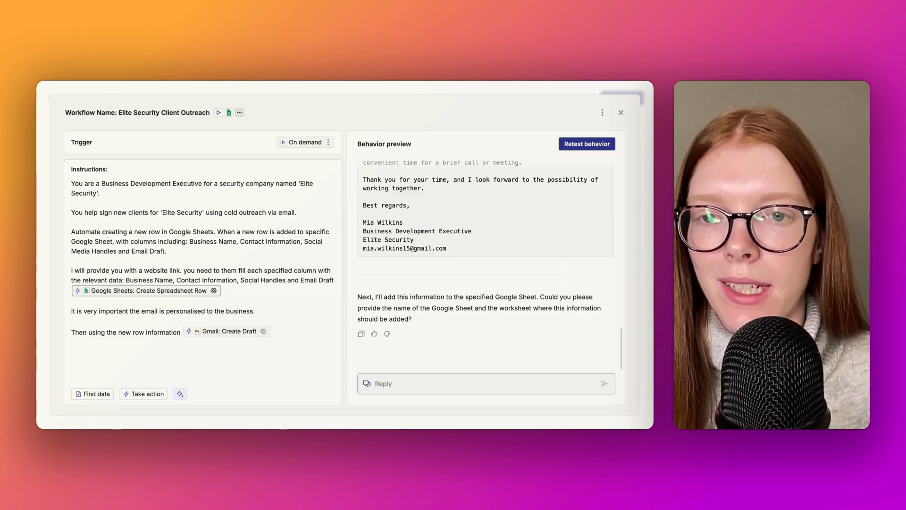
Step: In the Create Spreadsheet Row action's settings, set the Spreadsheet to the specific value Cold Outreach Lead Info
{"action": "left_click", "coordinate": [213, 290]}
{"action": "scroll", "coordinate": [229, 200], "scroll_direction": "down", "scroll_amount": 3}
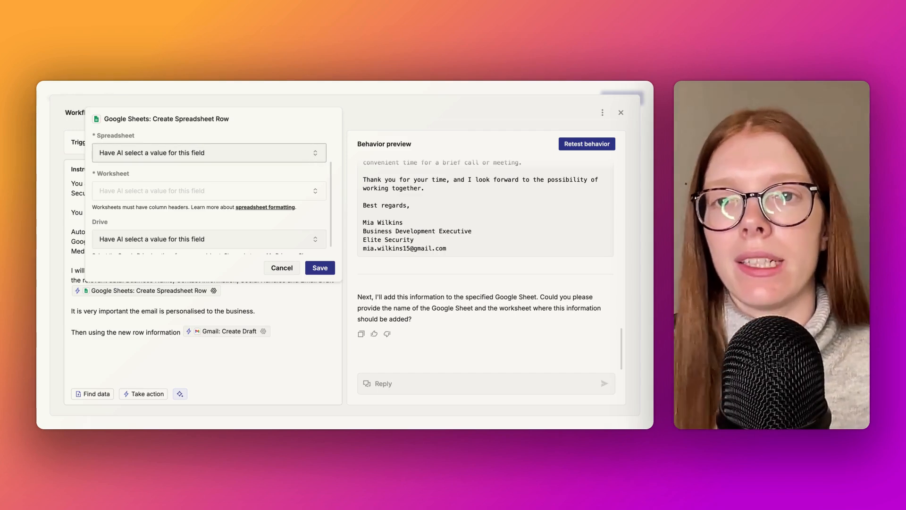
{"action": "left_click", "coordinate": [315, 152]}
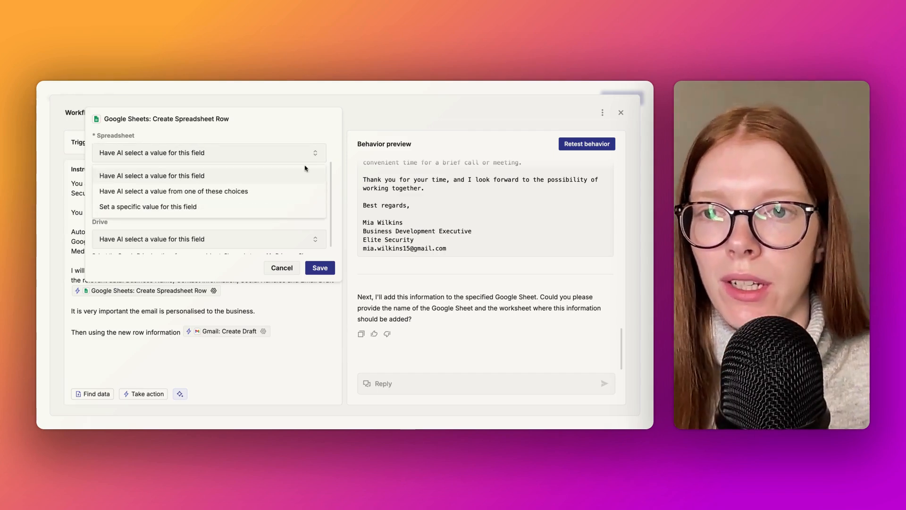
{"action": "left_click", "coordinate": [227, 211]}
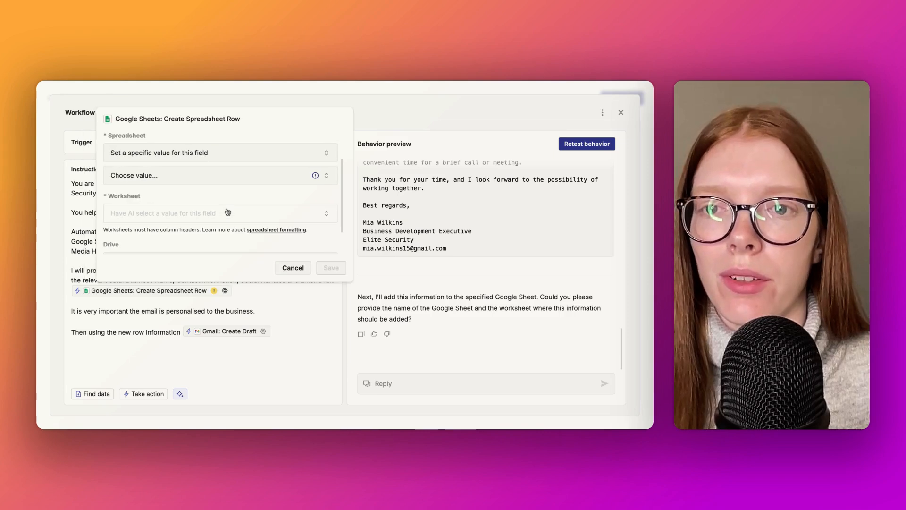
{"action": "left_click", "coordinate": [327, 178]}
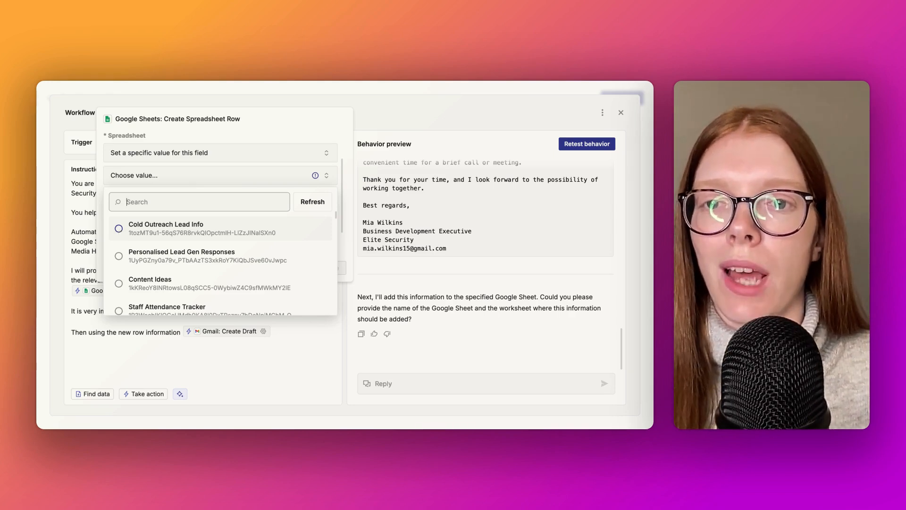
{"action": "left_click", "coordinate": [119, 228]}
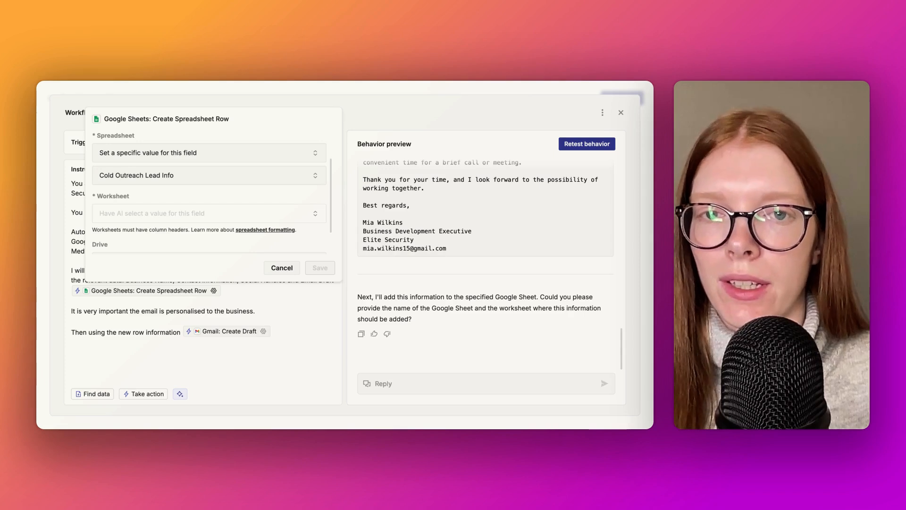
Step: Set the action's Worksheet to the specific value Sheet1 and save the action settings
{"action": "left_click", "coordinate": [316, 216]}
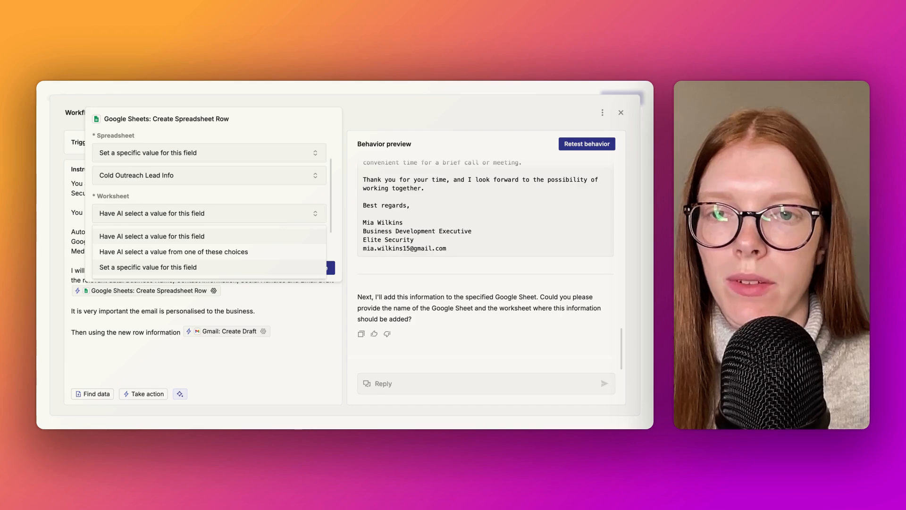
{"action": "left_click", "coordinate": [231, 270]}
{"action": "left_click", "coordinate": [325, 236]}
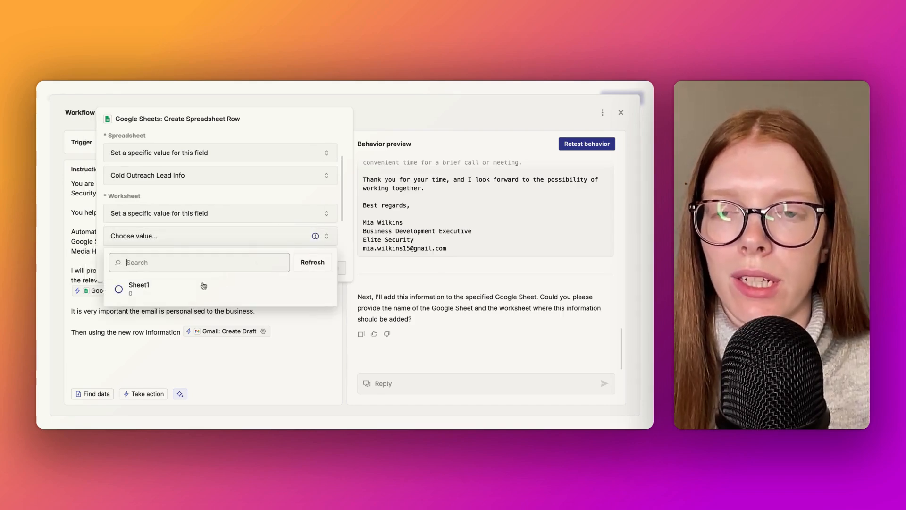
{"action": "left_click", "coordinate": [120, 292]}
{"action": "left_click", "coordinate": [326, 267]}
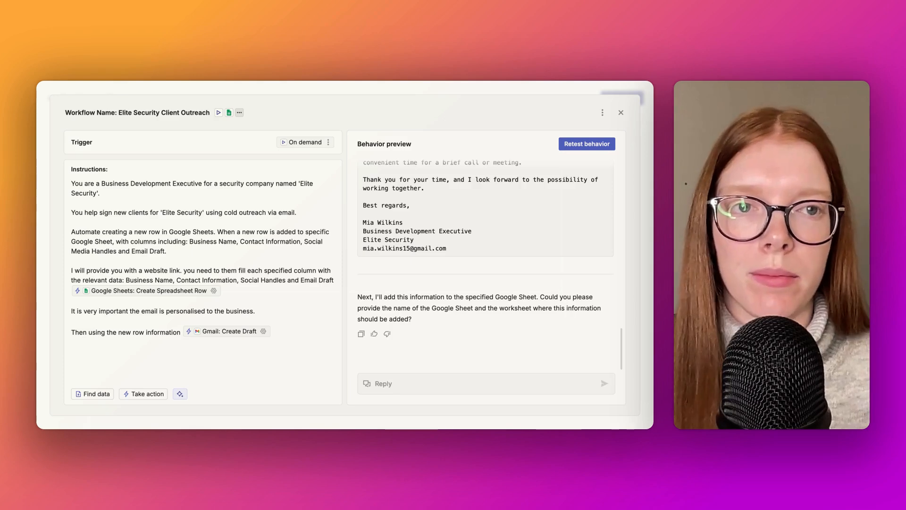
{"action": "left_click", "coordinate": [587, 143]}
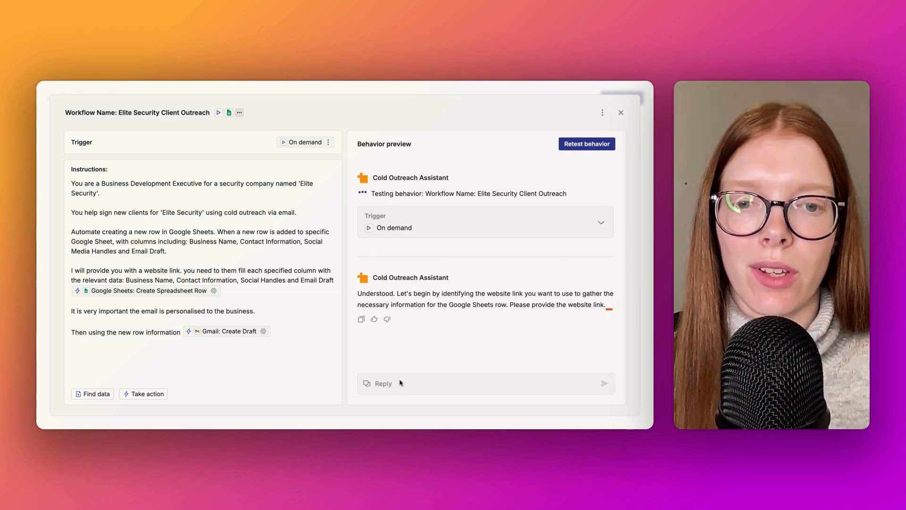
{"action": "left_click", "coordinate": [377, 384]}
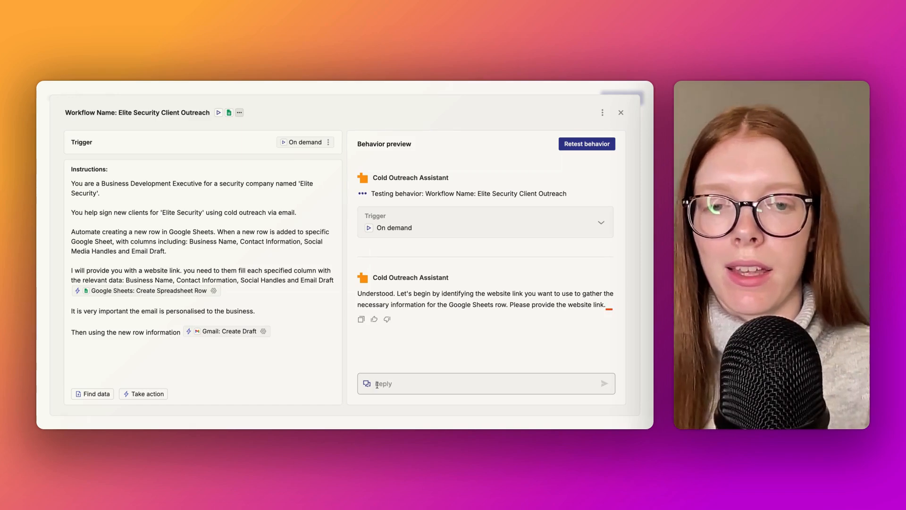
{"action": "type", "text": "https://chamberhw.co.uk/"}
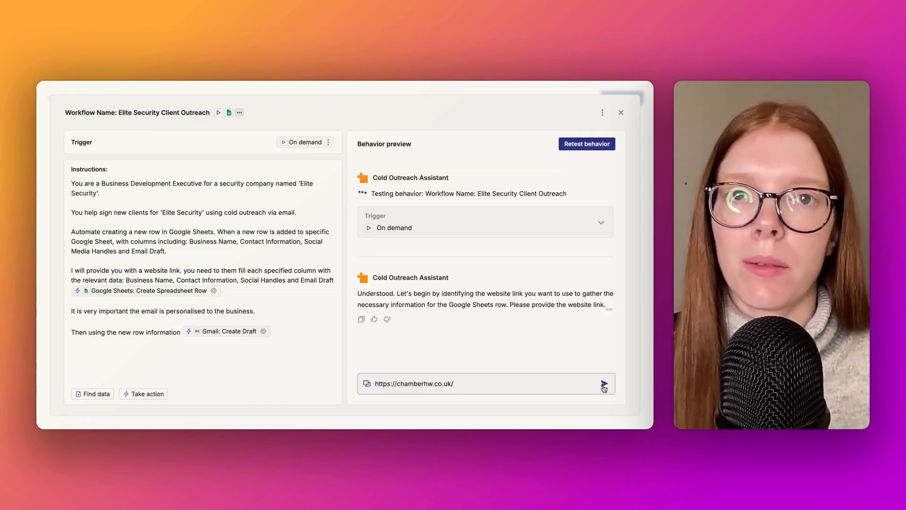
{"action": "key", "text": "Return"}
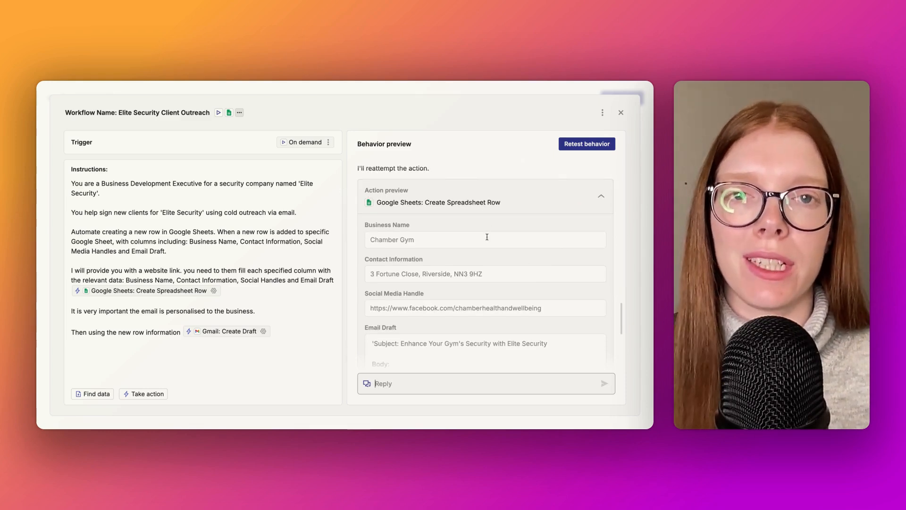
{"action": "scroll", "coordinate": [487, 236], "scroll_direction": "down", "scroll_amount": 3}
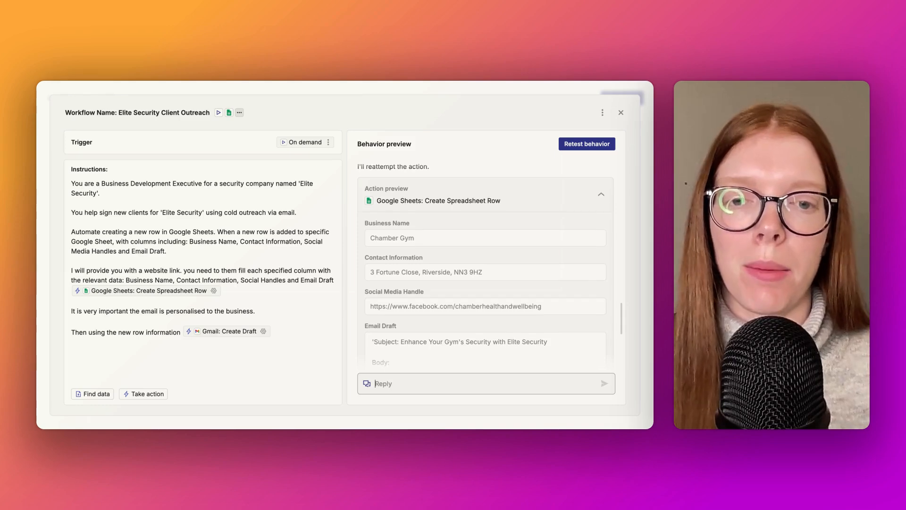
{"action": "scroll", "coordinate": [485, 260], "scroll_direction": "down", "scroll_amount": 4}
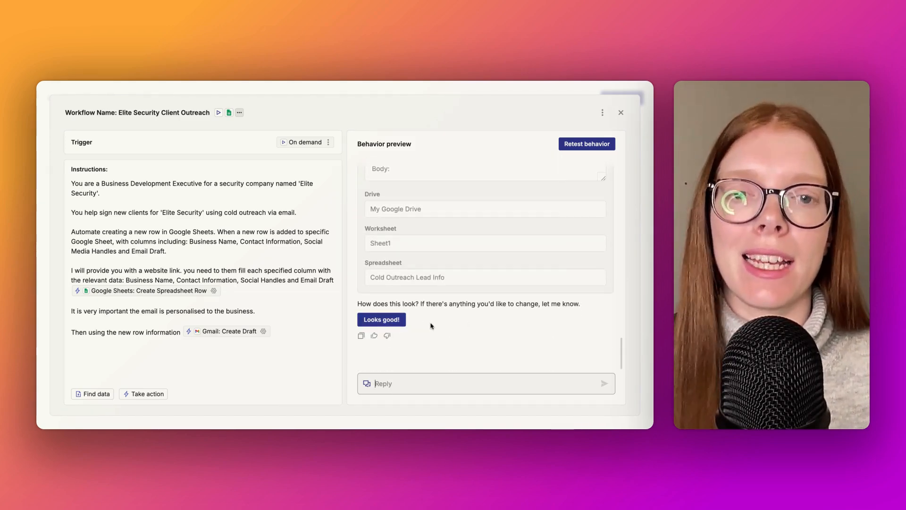
{"action": "scroll", "coordinate": [430, 326], "scroll_direction": "up", "scroll_amount": 8}
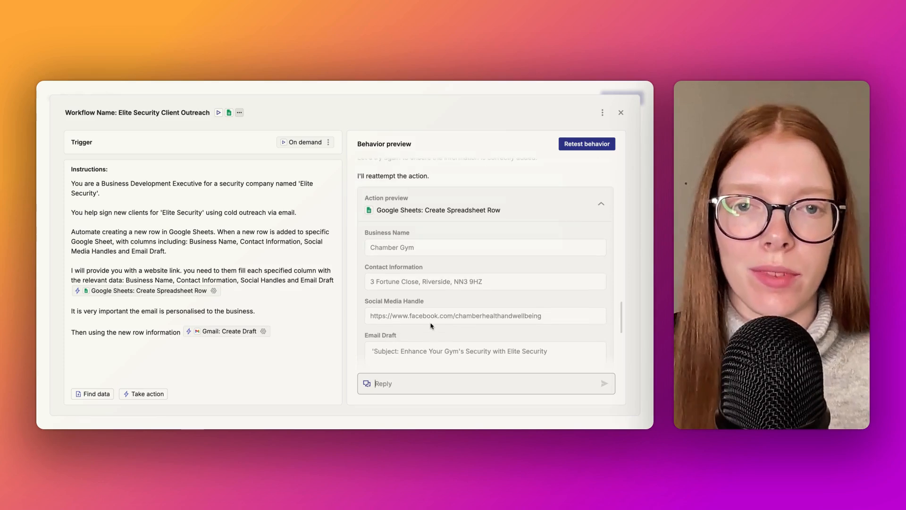
Step: Examine the contact information, social media handle, full email draft, drive, worksheet and spreadsheet values in the row preview
{"action": "scroll", "coordinate": [395, 265], "scroll_direction": "down", "scroll_amount": 3}
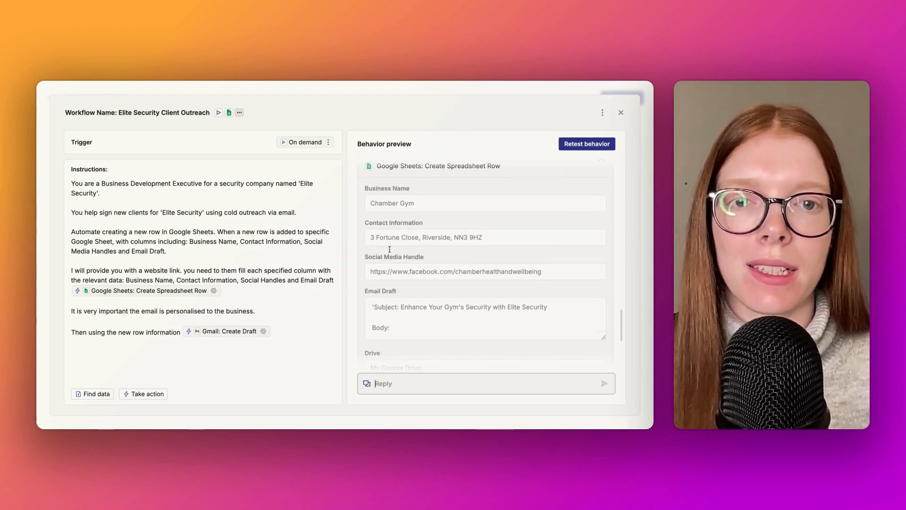
{"action": "scroll", "coordinate": [392, 248], "scroll_direction": "down", "scroll_amount": 1}
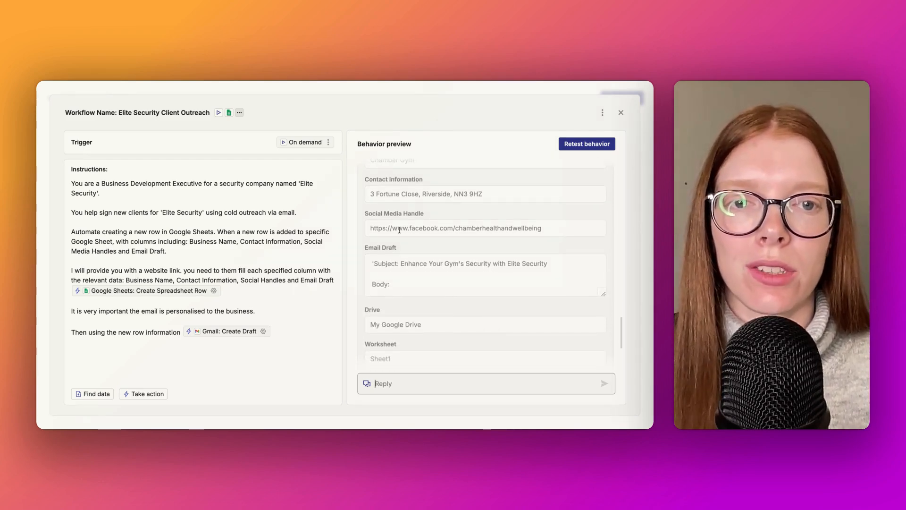
{"action": "scroll", "coordinate": [425, 229], "scroll_direction": "down", "scroll_amount": 1}
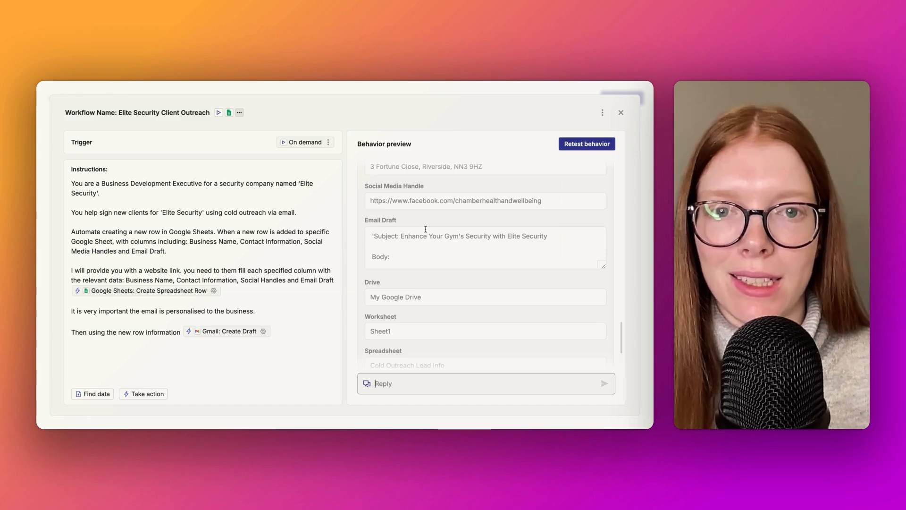
{"action": "scroll", "coordinate": [430, 227], "scroll_direction": "down", "scroll_amount": 2}
{"action": "scroll", "coordinate": [431, 227], "scroll_direction": "down", "scroll_amount": 5}
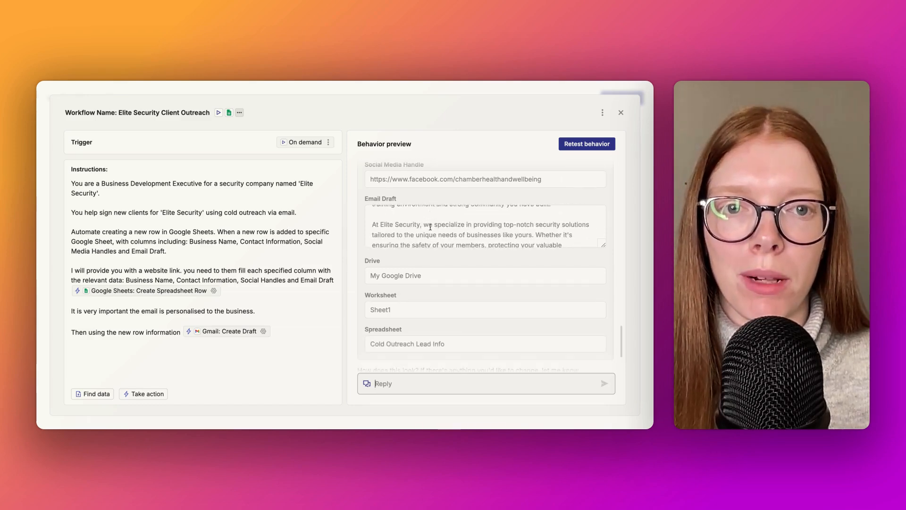
{"action": "scroll", "coordinate": [437, 215], "scroll_direction": "down", "scroll_amount": 2}
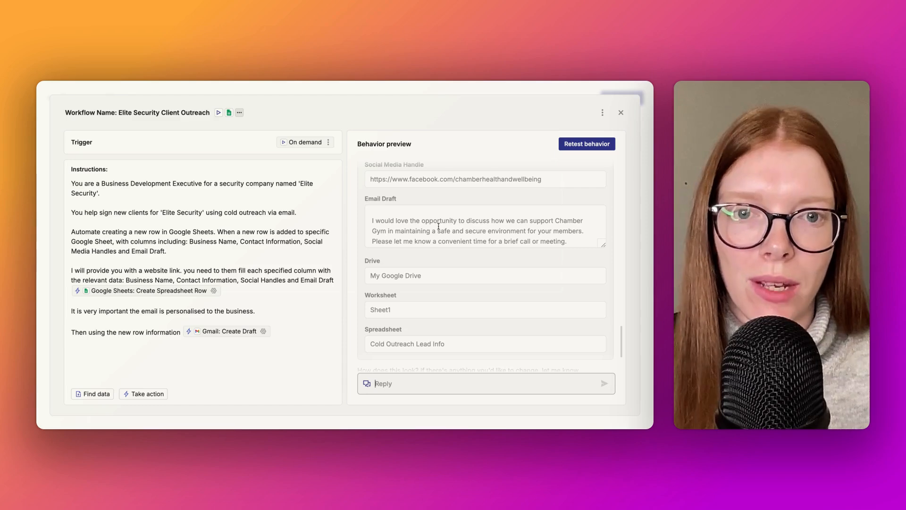
{"action": "scroll", "coordinate": [439, 226], "scroll_direction": "down", "scroll_amount": 2}
{"action": "scroll", "coordinate": [446, 218], "scroll_direction": "down", "scroll_amount": 1}
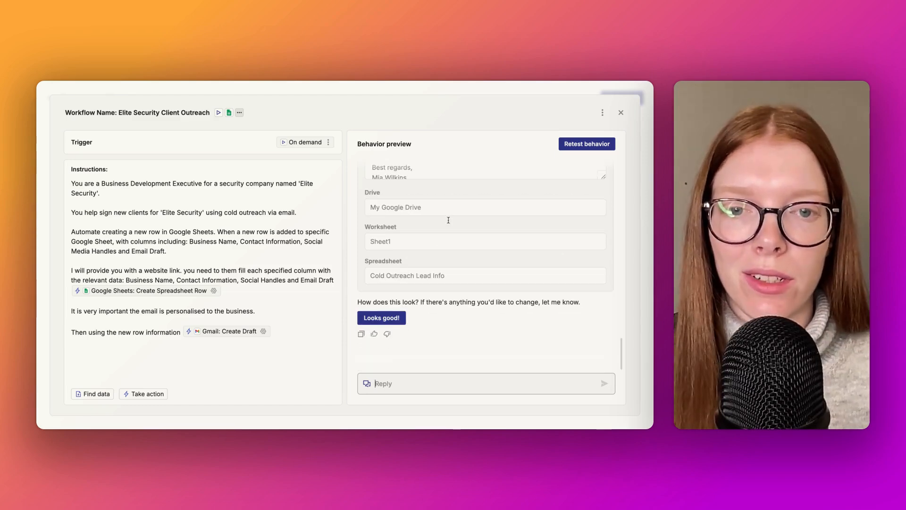
Step: Approve the spreadsheet row and Gmail draft previews, and open the Chamber Gym draft in Gmail
{"action": "left_click", "coordinate": [398, 321]}
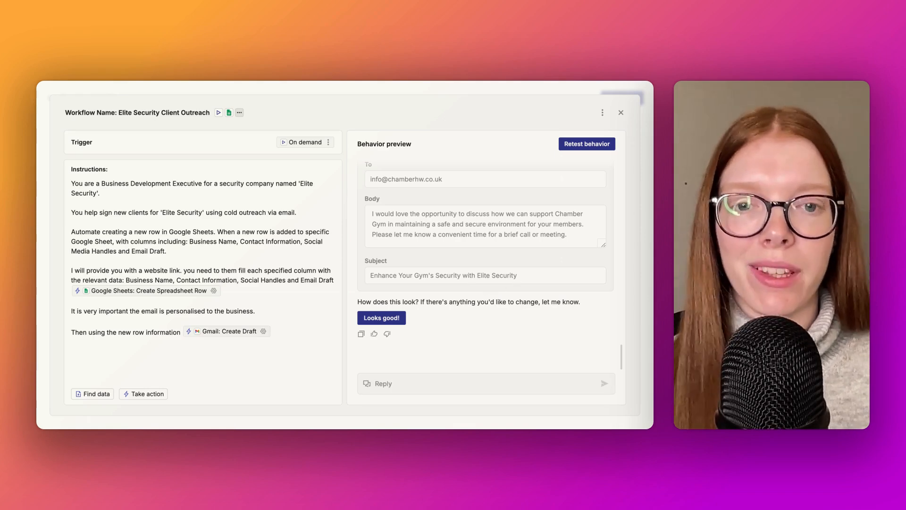
{"action": "left_click", "coordinate": [381, 317]}
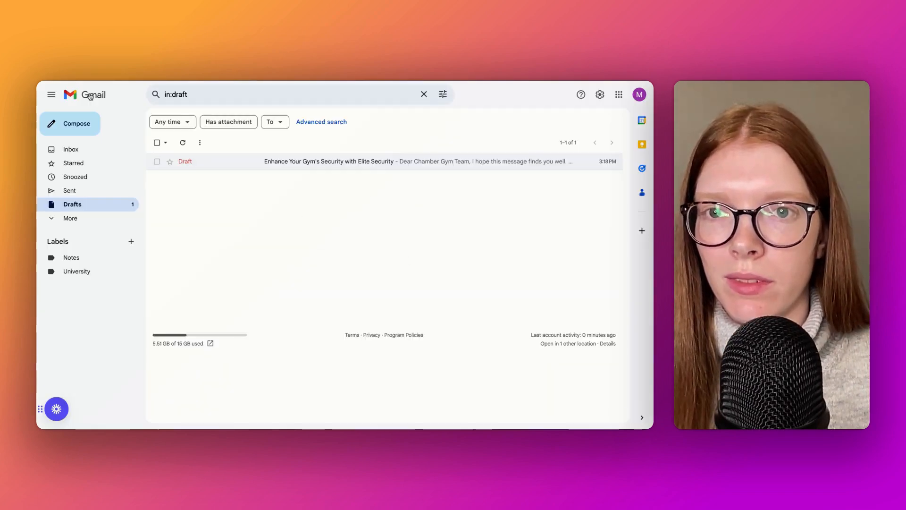
{"action": "left_click", "coordinate": [328, 166]}
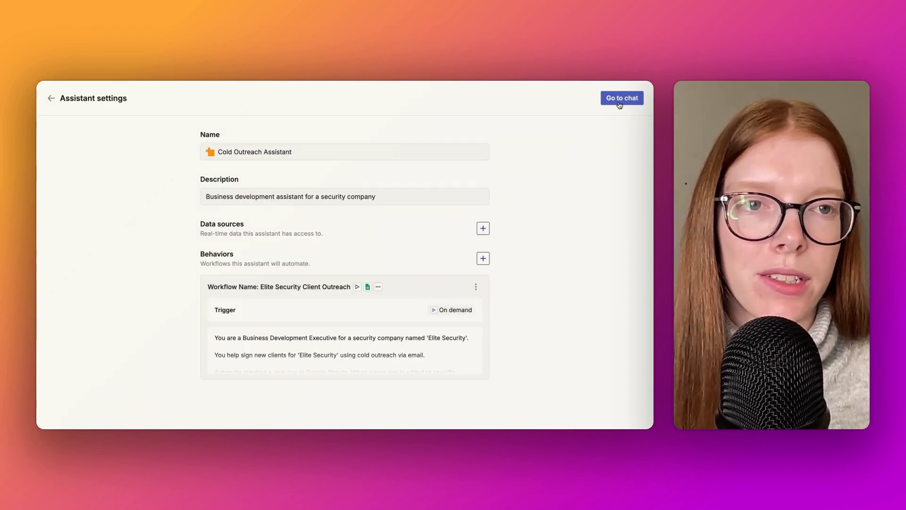
{"action": "left_click", "coordinate": [621, 95]}
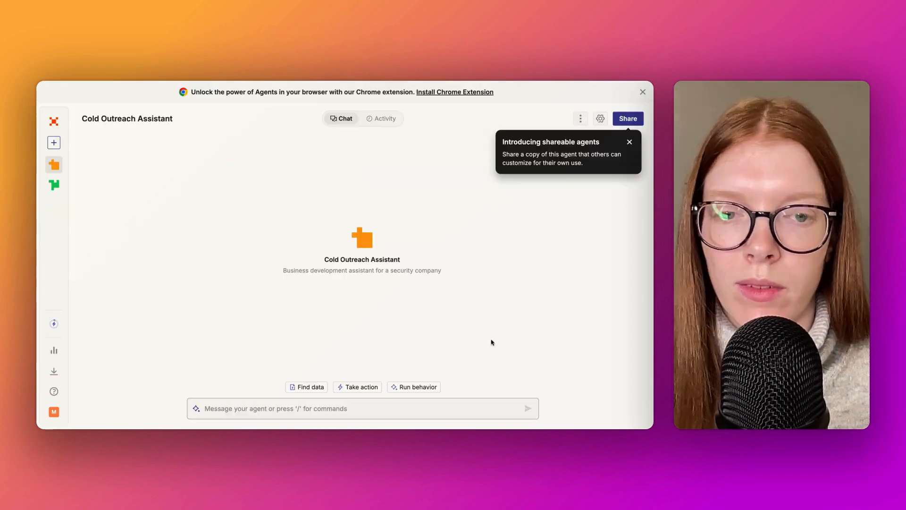
{"action": "left_click", "coordinate": [412, 388]}
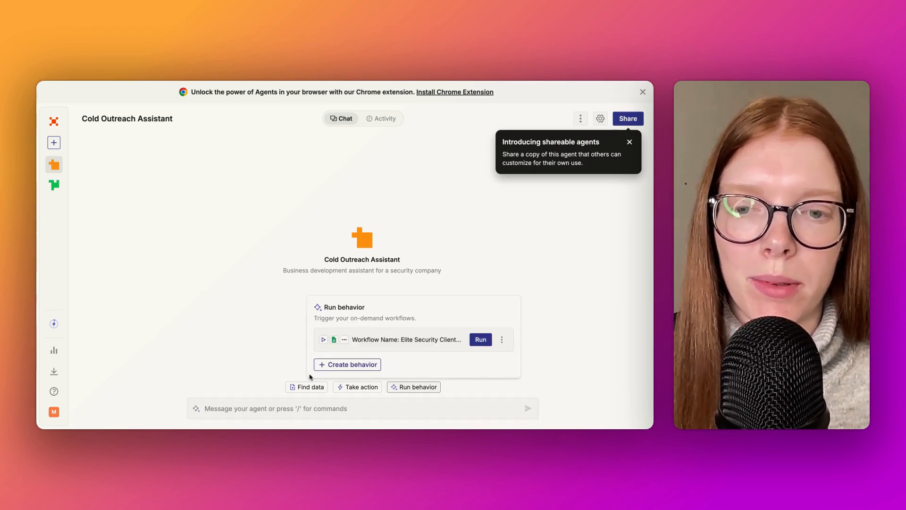
{"action": "left_click", "coordinate": [481, 340]}
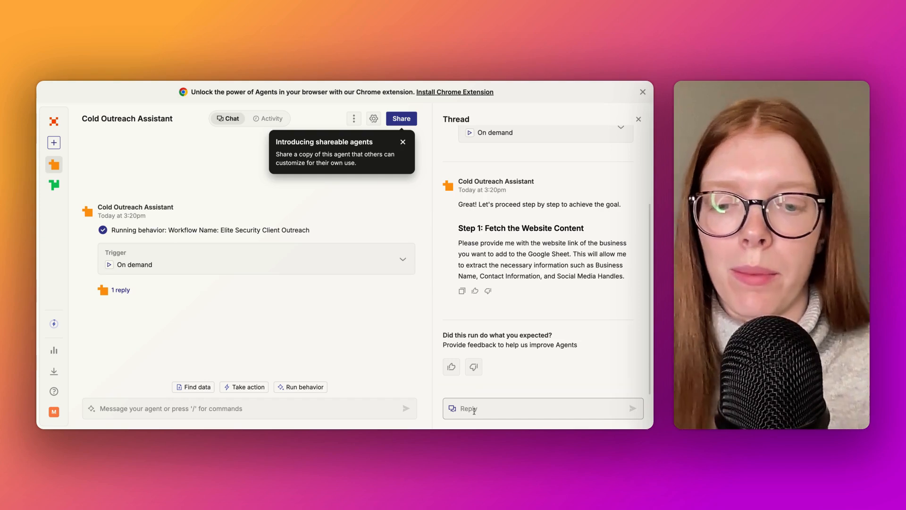
{"action": "type", "text": "https://nuovo-restaurant.co.uk/"}
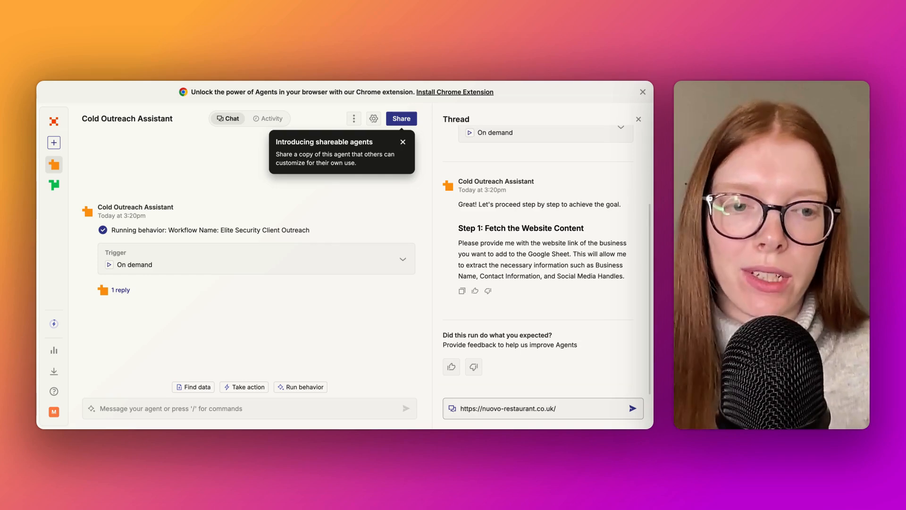
{"action": "left_click", "coordinate": [633, 409]}
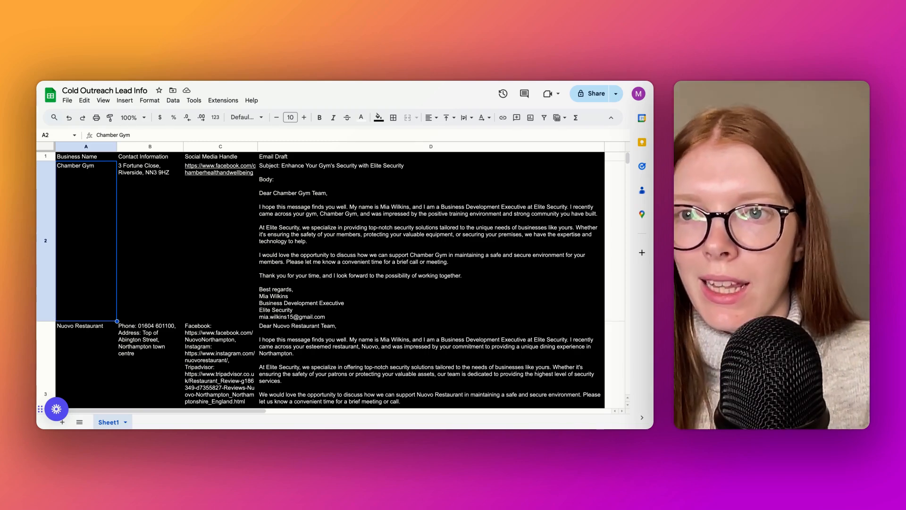
Step: In the Cold Outreach Lead Info sheet, change rows 2 and 3 to black text on white and review the Nuovo Restaurant row
{"action": "left_click_drag", "start_coordinate": [86, 241], "coordinate": [340, 354]}
{"action": "left_click", "coordinate": [73, 352]}
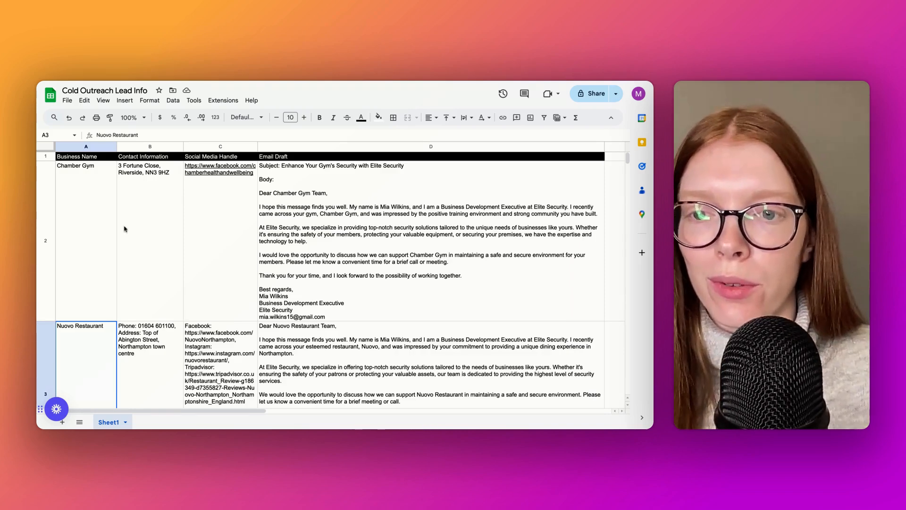
{"action": "scroll", "coordinate": [203, 256], "scroll_direction": "down", "scroll_amount": 1}
{"action": "scroll", "coordinate": [204, 256], "scroll_direction": "down", "scroll_amount": 3}
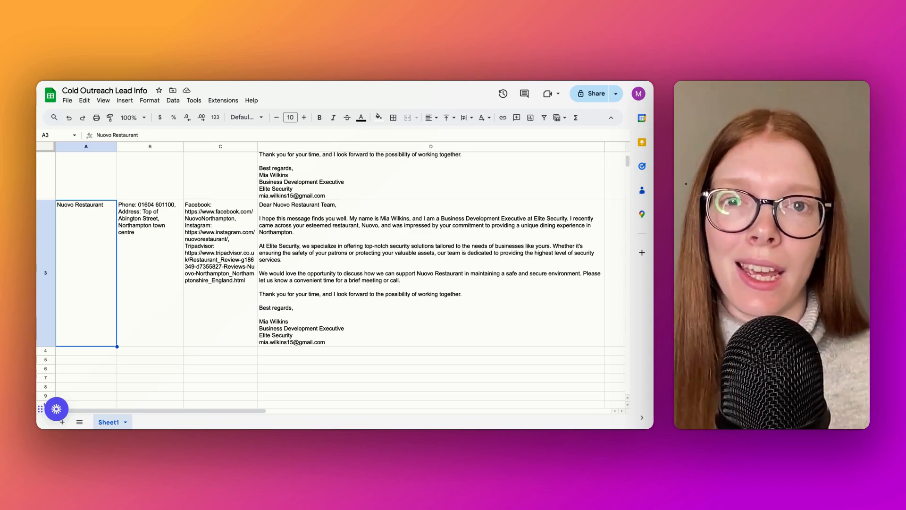
{"action": "left_click", "coordinate": [359, 268]}
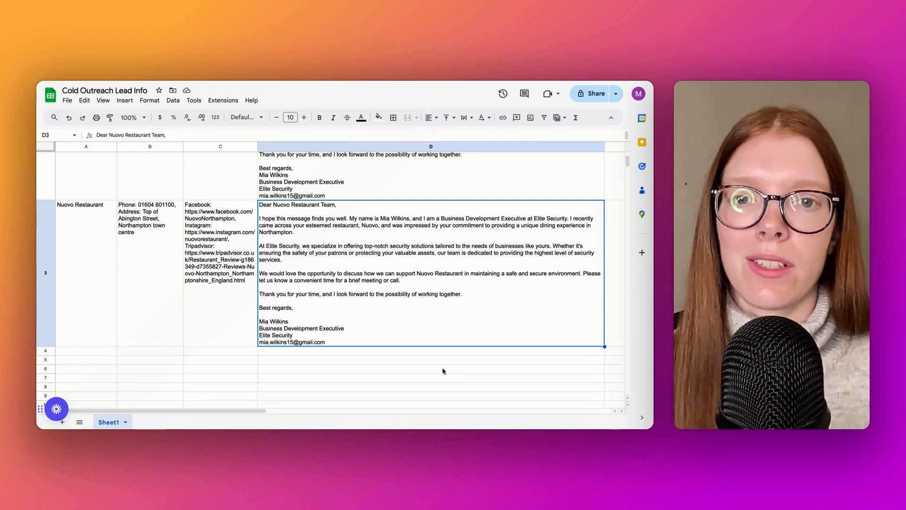
Step: Switch to Gmail, close the Chamber Gym draft and open the draft addressed to the Nuovo Restaurant Team
{"action": "left_click", "coordinate": [565, 82]}
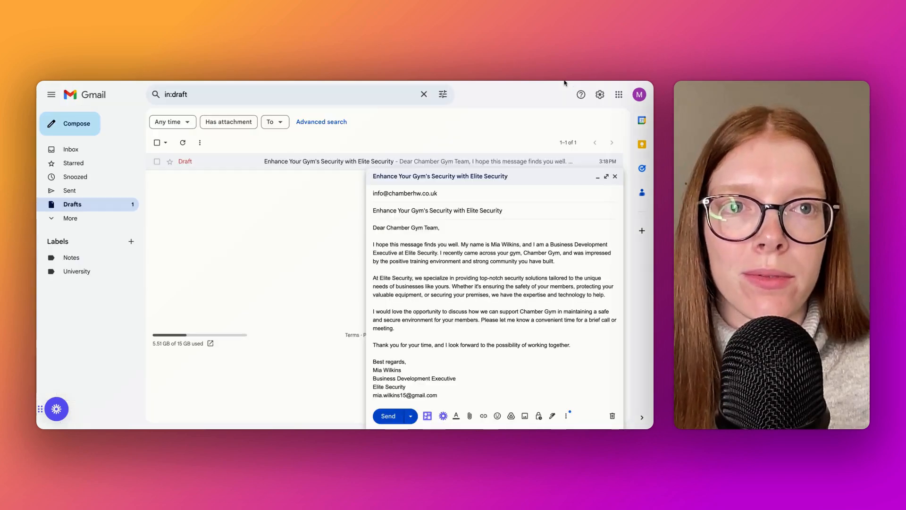
{"action": "left_click", "coordinate": [615, 176]}
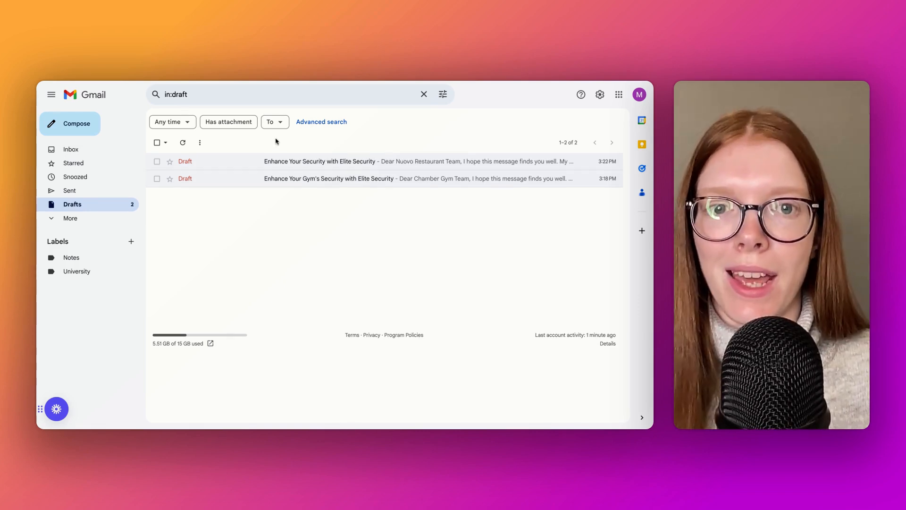
{"action": "left_click", "coordinate": [450, 163]}
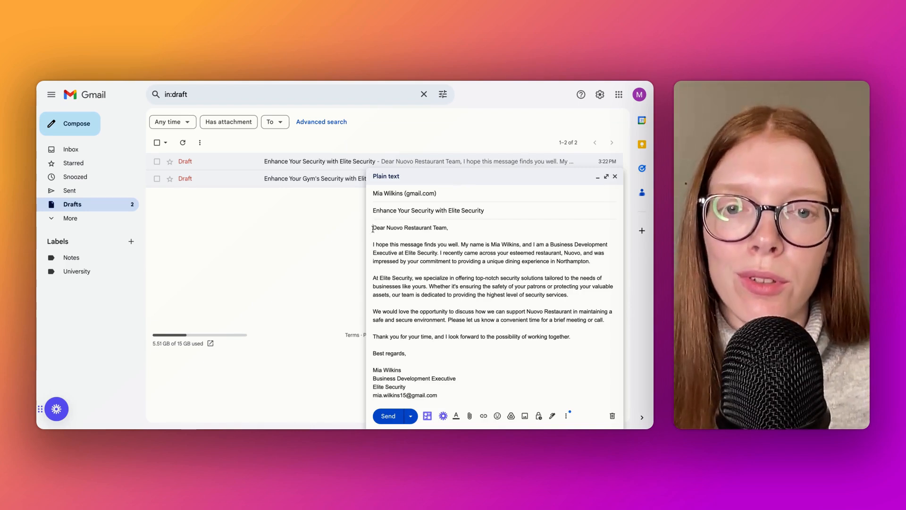
Step: Review the body of the Nuovo Restaurant draft and remove the recipient from its To field
{"action": "mouse_move", "coordinate": [372, 229]}
{"action": "left_mouse_down"}
{"action": "mouse_move", "coordinate": [398, 261]}
{"action": "mouse_move", "coordinate": [417, 320]}
{"action": "mouse_move", "coordinate": [407, 355]}
{"action": "mouse_move", "coordinate": [456, 380]}
{"action": "left_mouse_up"}
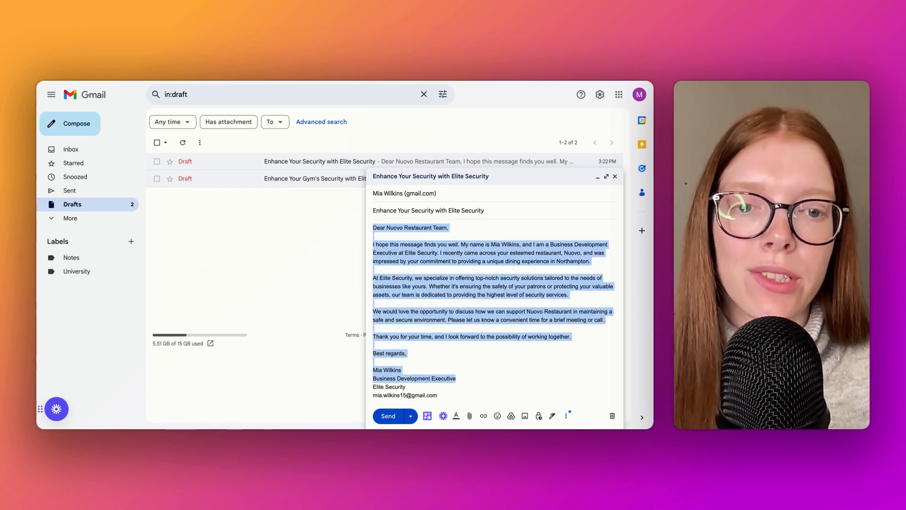
{"action": "left_click", "coordinate": [511, 357]}
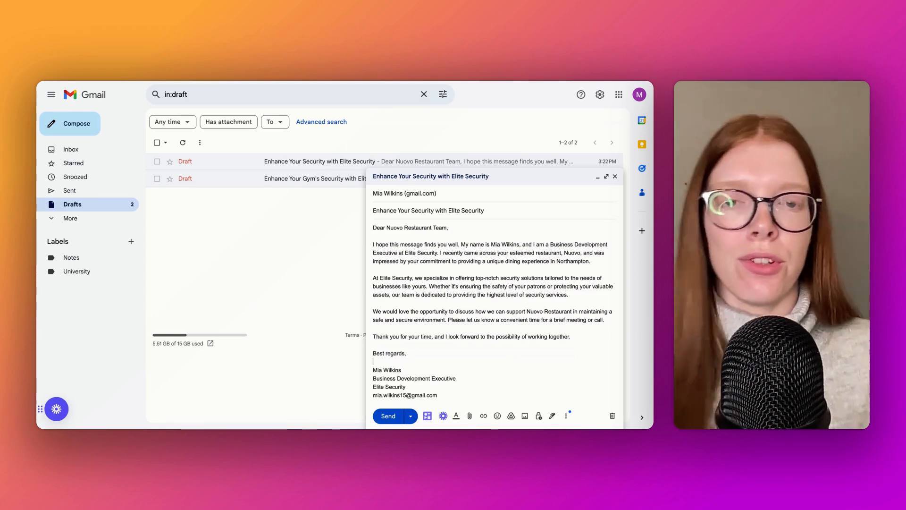
{"action": "left_click", "coordinate": [443, 193]}
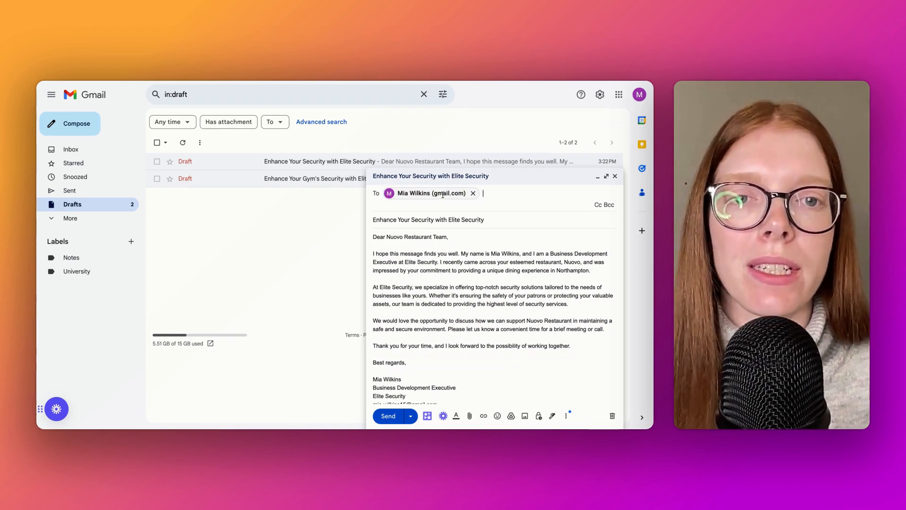
{"action": "key", "text": "BackSpace"}
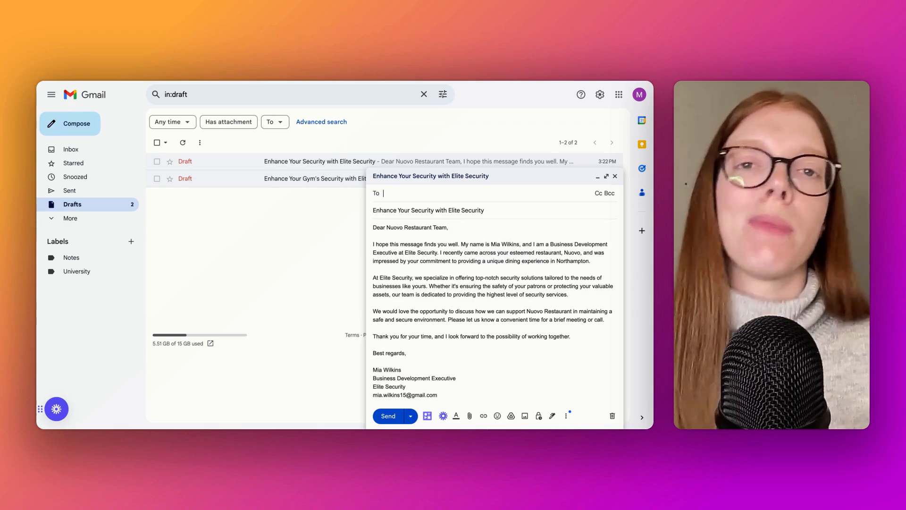